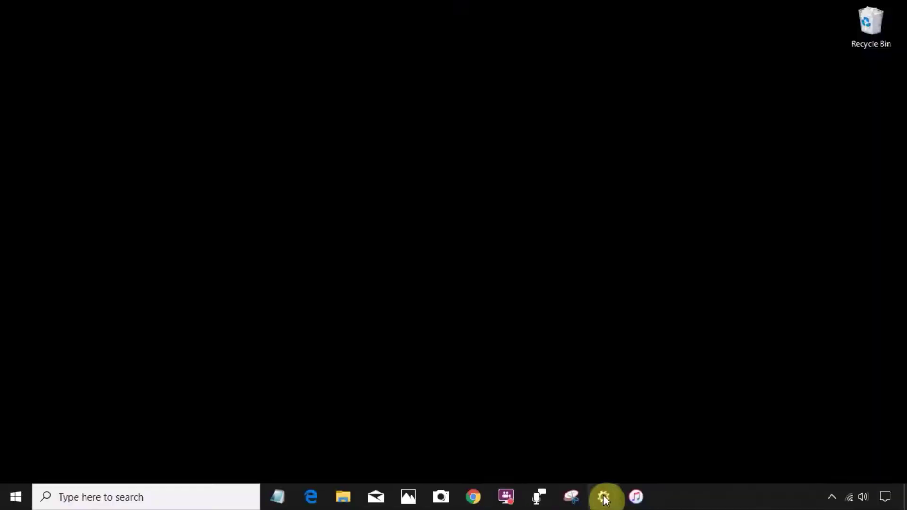
Go to the Sound page under System in Windows Settings
left_click(603, 496)
left_click(239, 163)
left_click(197, 182)
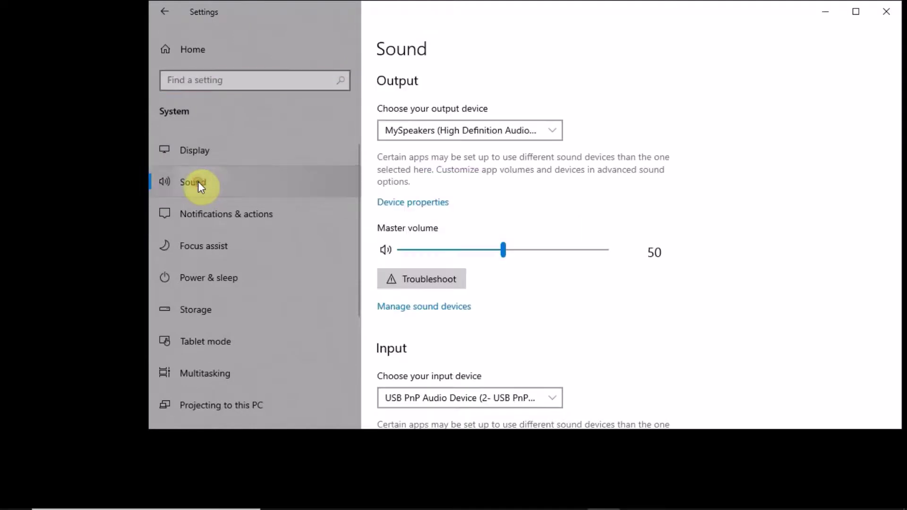
scroll(489, 178, "down", 5)
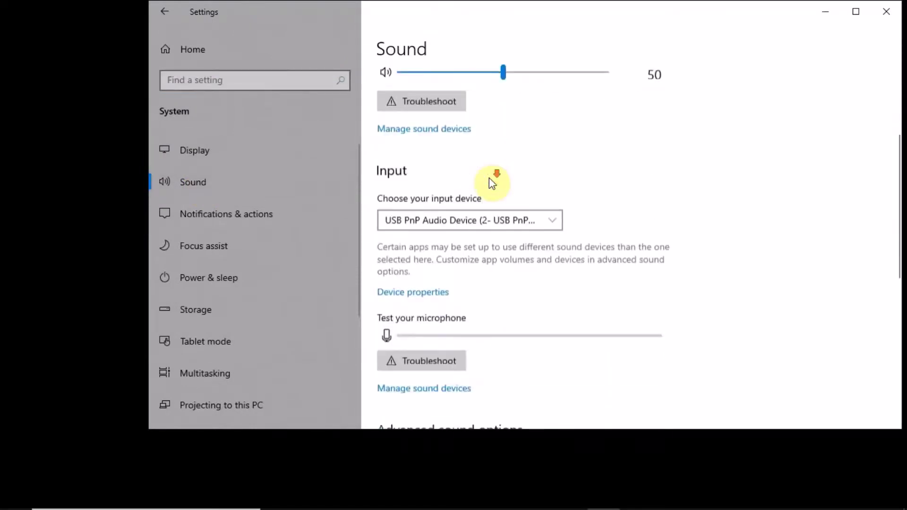
Rename the USB microphone input device to MyUSBmic and test its input level
left_click(426, 215)
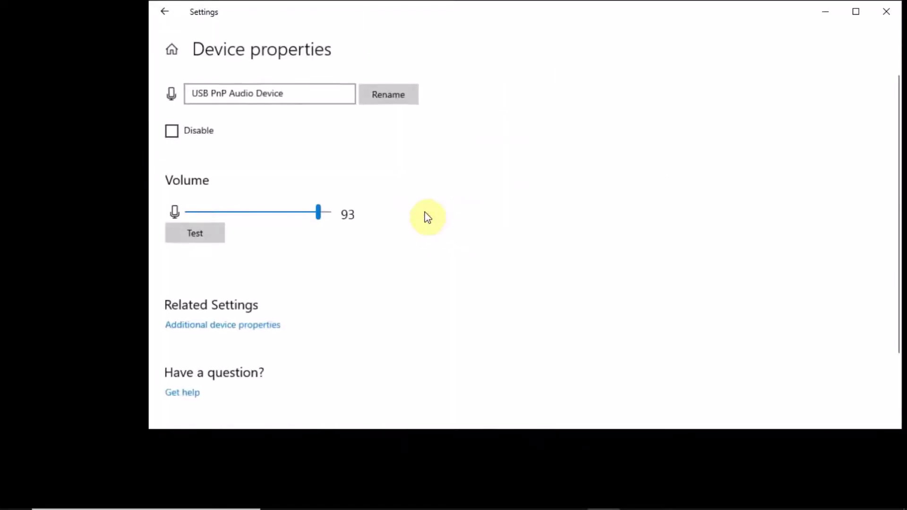
left_click_drag(296, 94, 152, 93)
type("My")
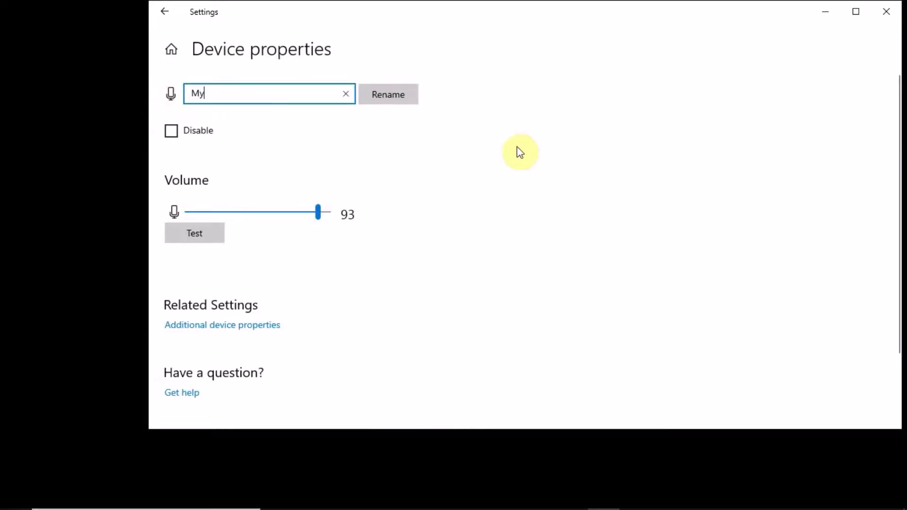
type("USB")
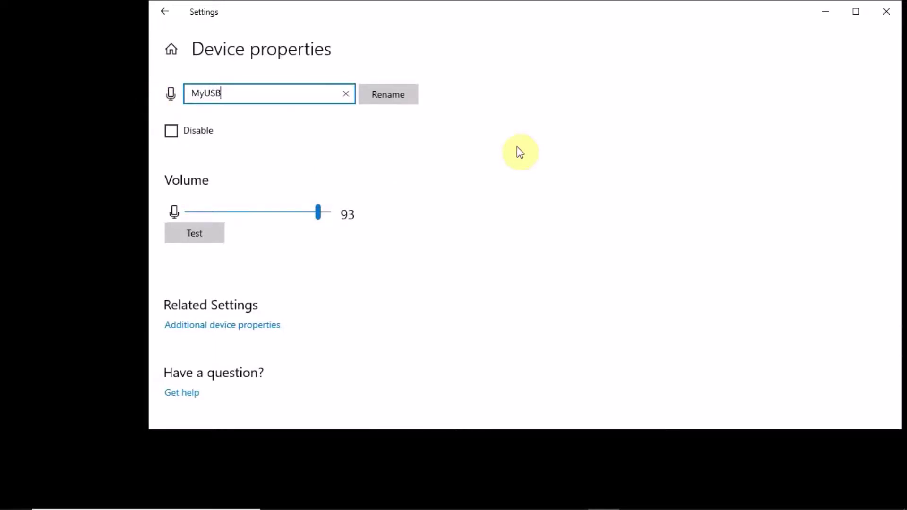
type("mic")
left_click(380, 102)
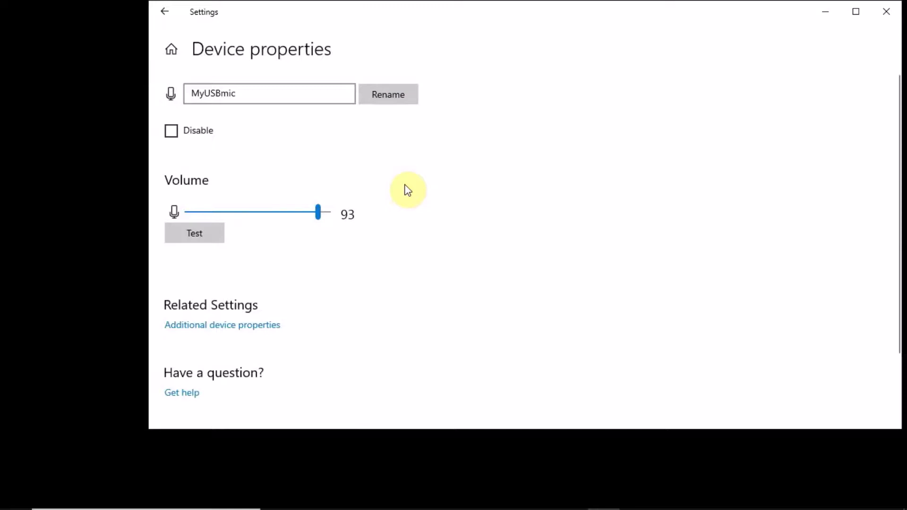
key("shift+Tab")
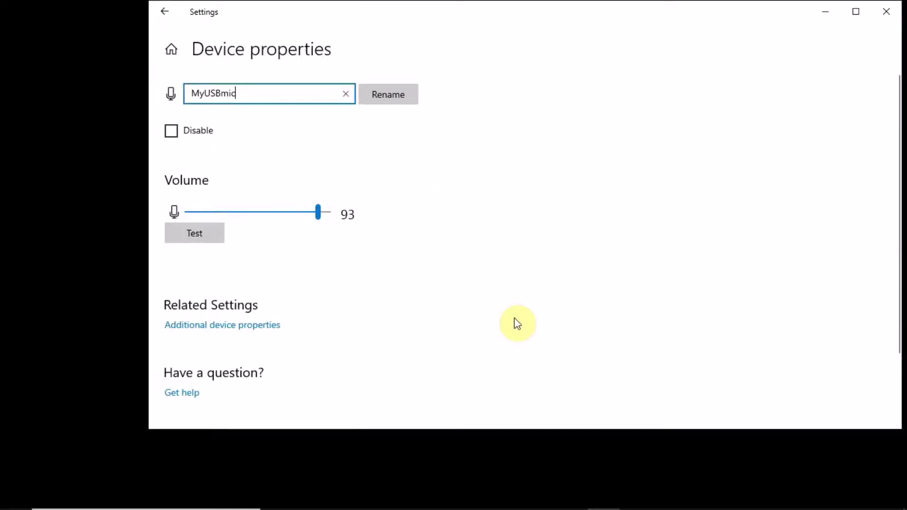
left_click(206, 236)
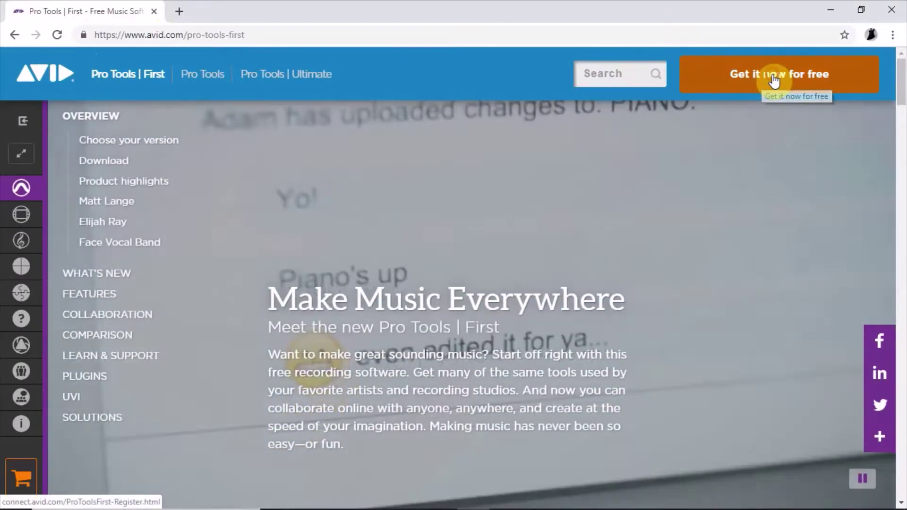
Choose 'Get it now for free' for Pro Tools First and show the 'Create an account' form
left_click(770, 79)
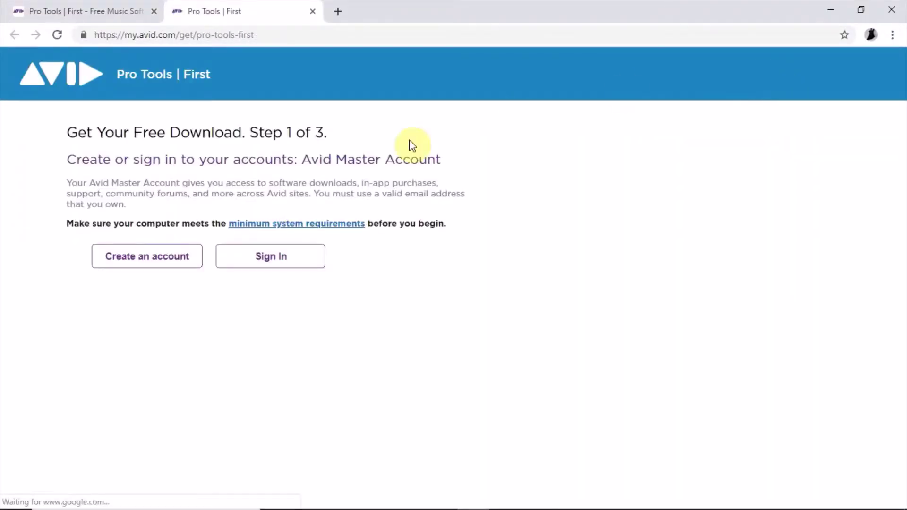
left_click(147, 264)
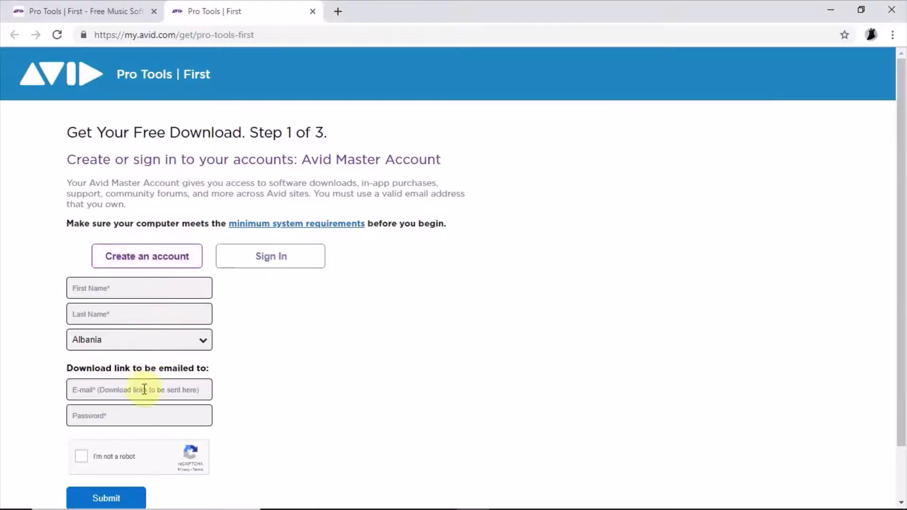
scroll(286, 397, "down", 1)
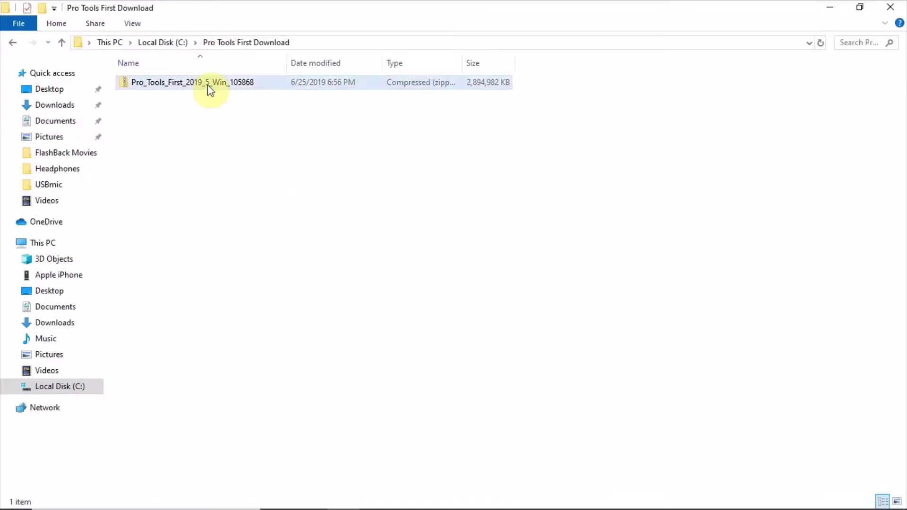
Begin Extract All on the downloaded Pro Tools First zip, then cancel it
right_click(208, 84)
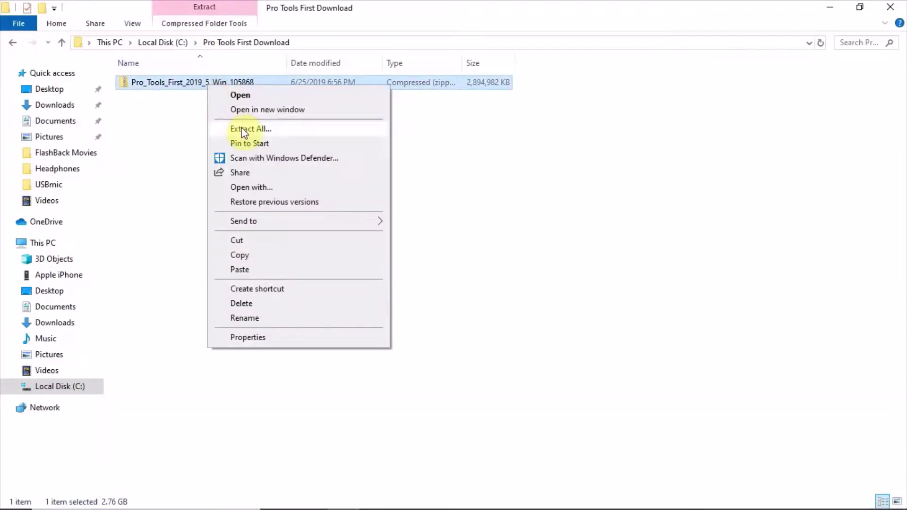
left_click(243, 129)
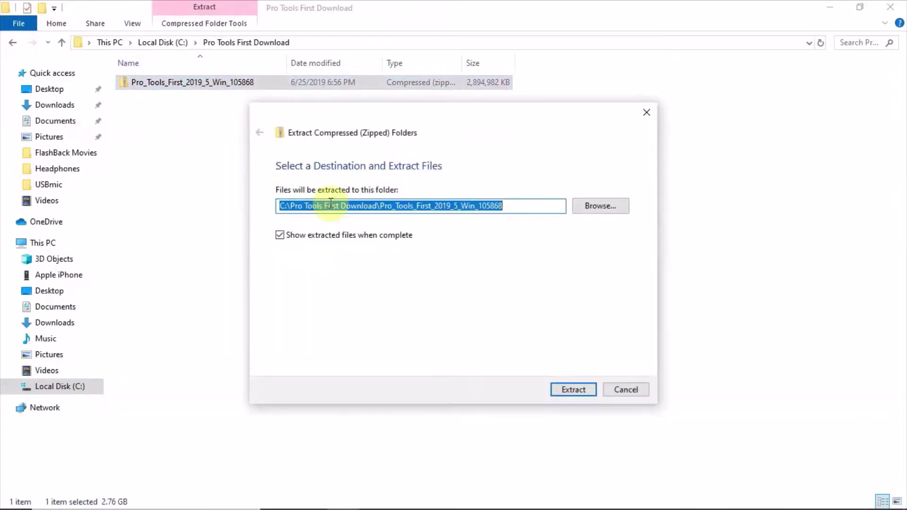
left_click(621, 390)
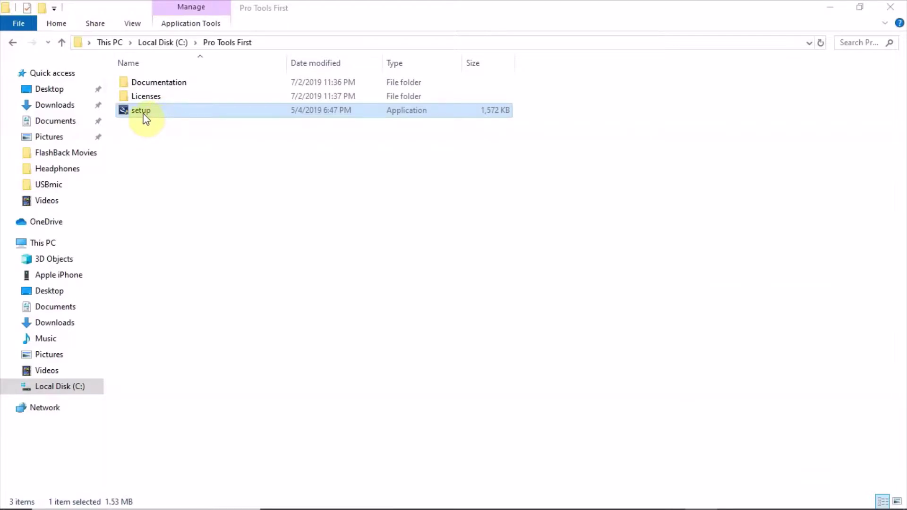
Run the Pro Tools First setup application as administrator
double_click(143, 114)
left_click(132, 113)
right_click(131, 110)
left_click(157, 135)
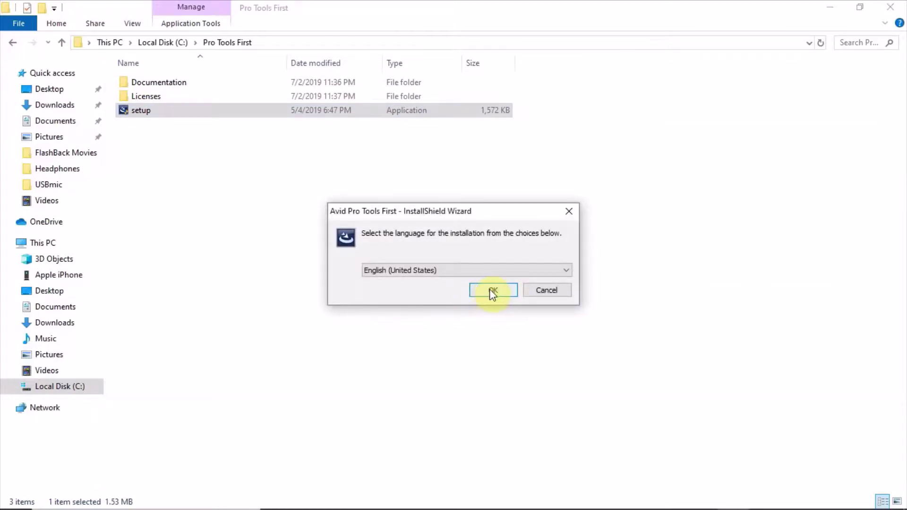
Confirm English (United States) as the installation language
left_click(489, 290)
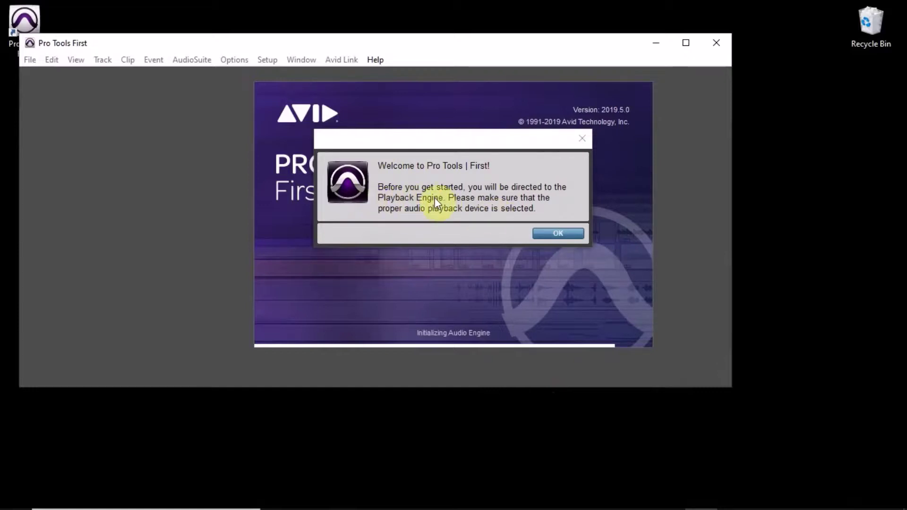
Dismiss the welcome message and inspect the Playback Engine output and input device lists
left_click(561, 236)
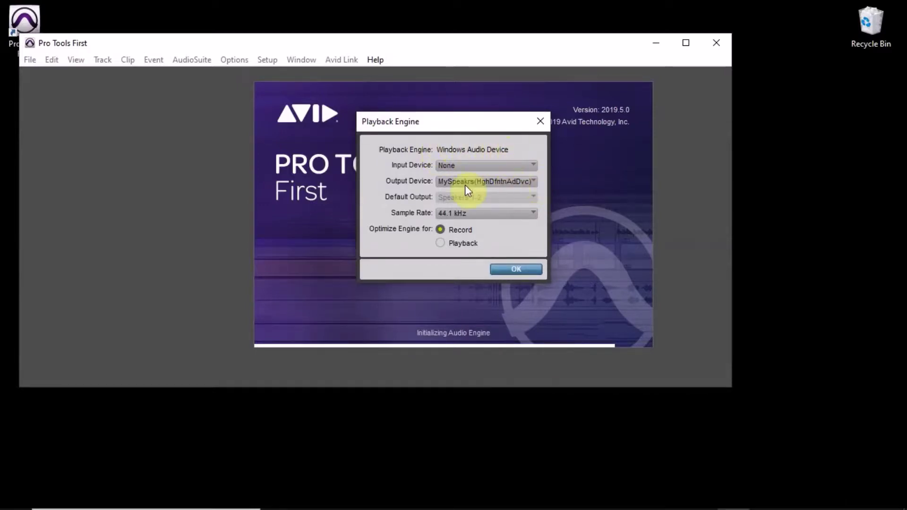
left_click(533, 182)
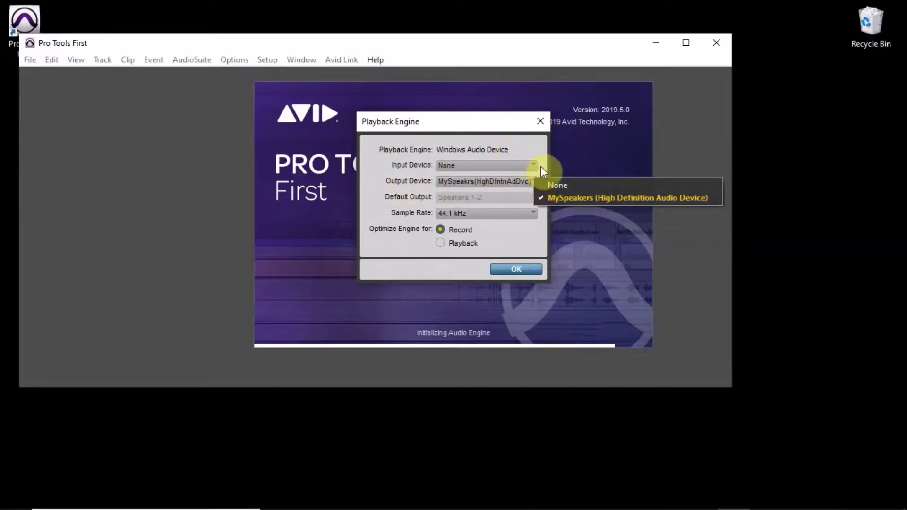
left_click(541, 166)
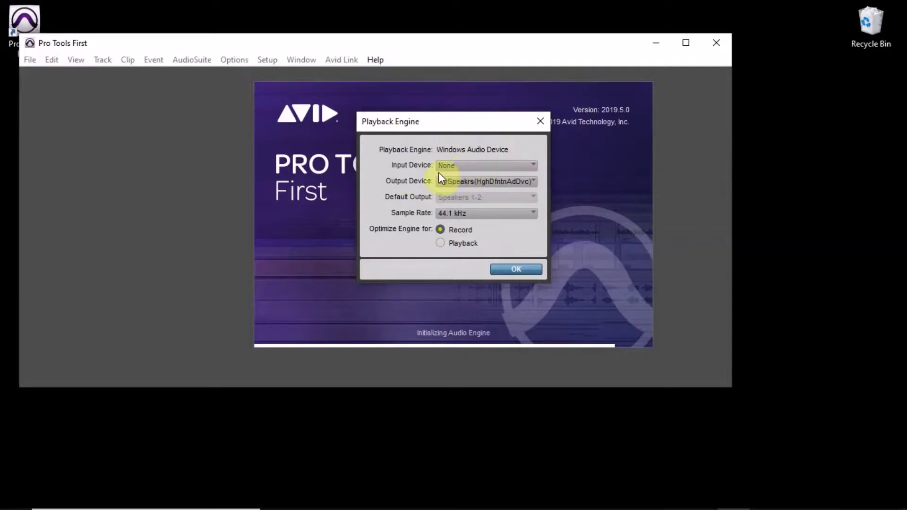
left_click(535, 166)
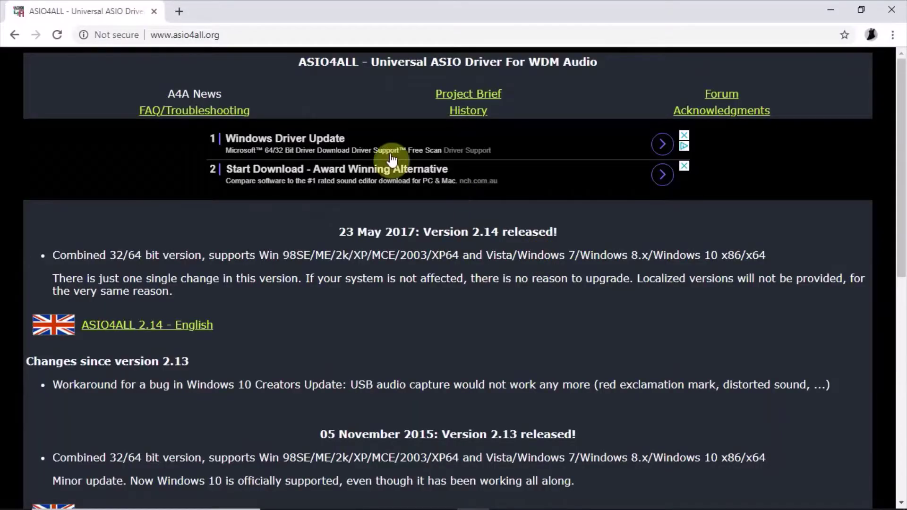
left_click(231, 35)
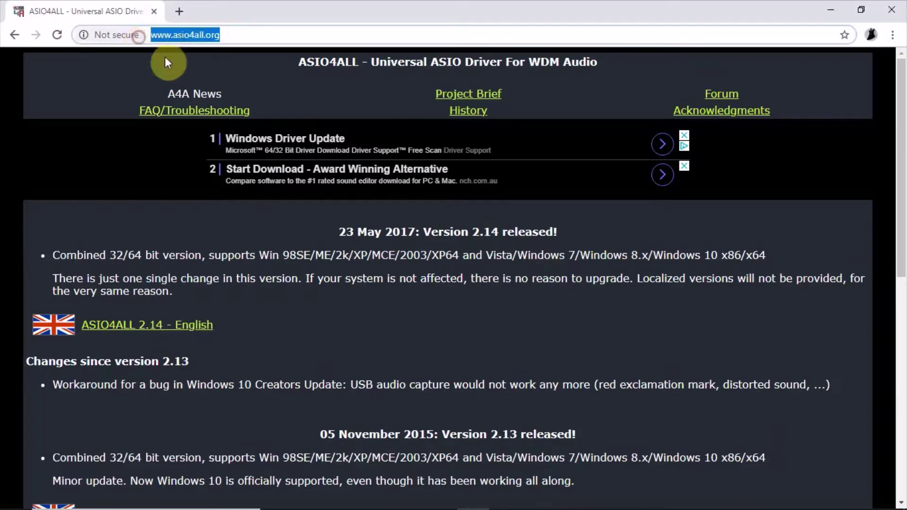
left_click(191, 331)
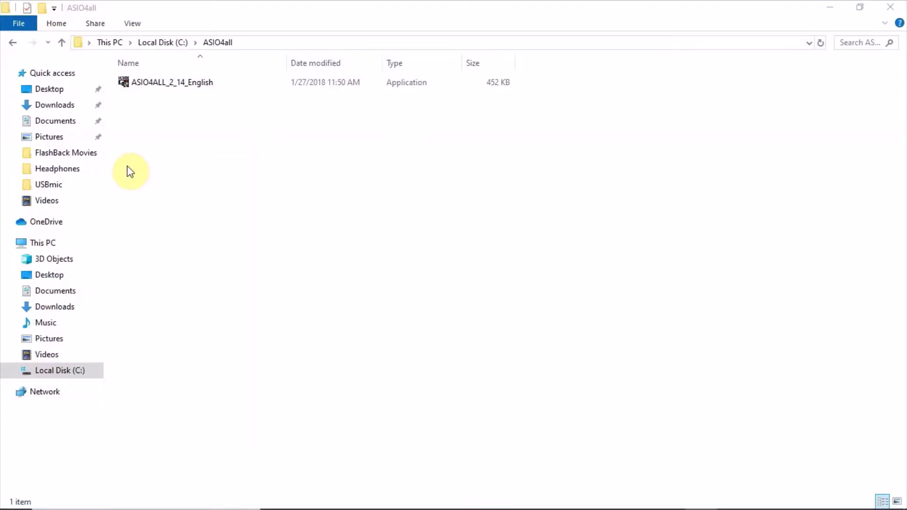
Run ASIO4ALL_2_14_English from C:\ASIO4all as administrator
left_click(126, 83)
right_click(126, 82)
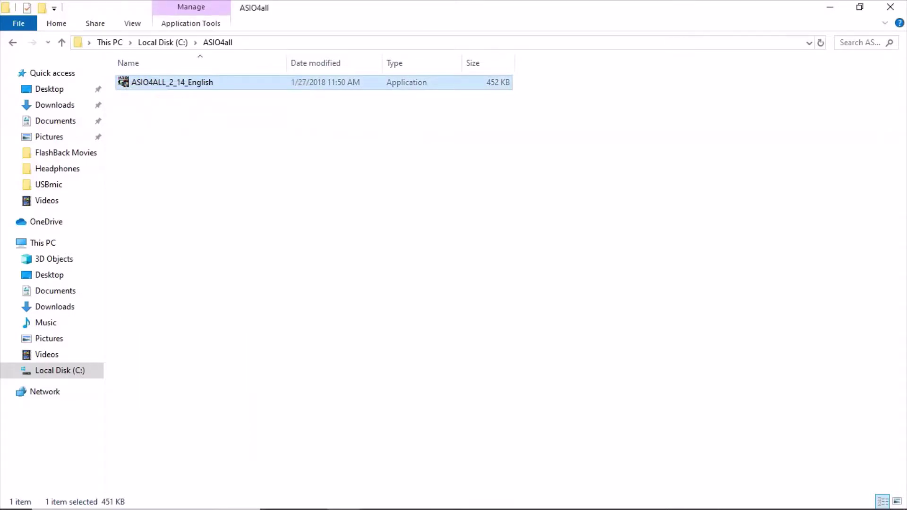
key("Return")
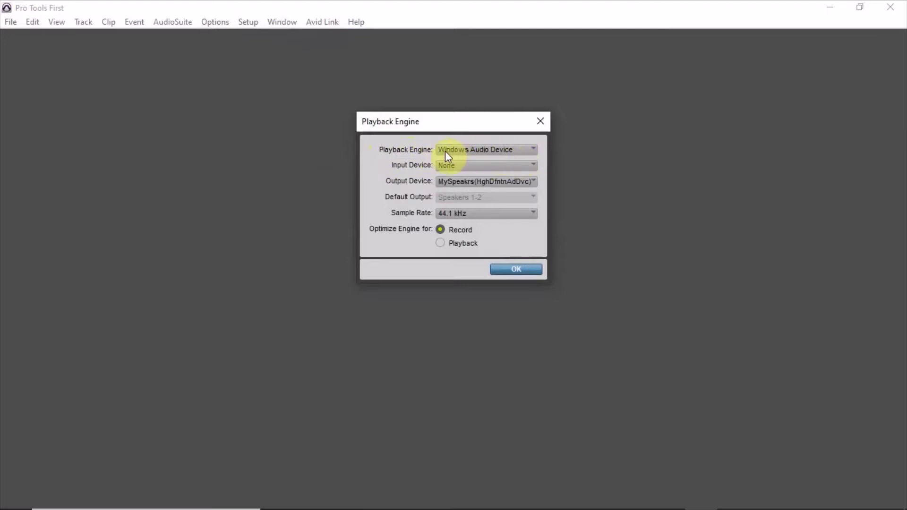
Pick ASIO4ALL v2 from the Playback Engine dropdown
left_click(534, 149)
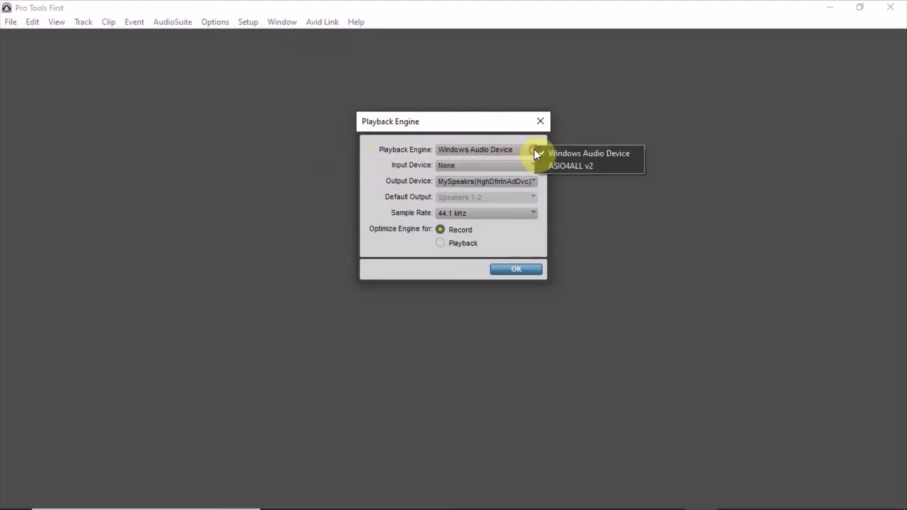
left_click(594, 168)
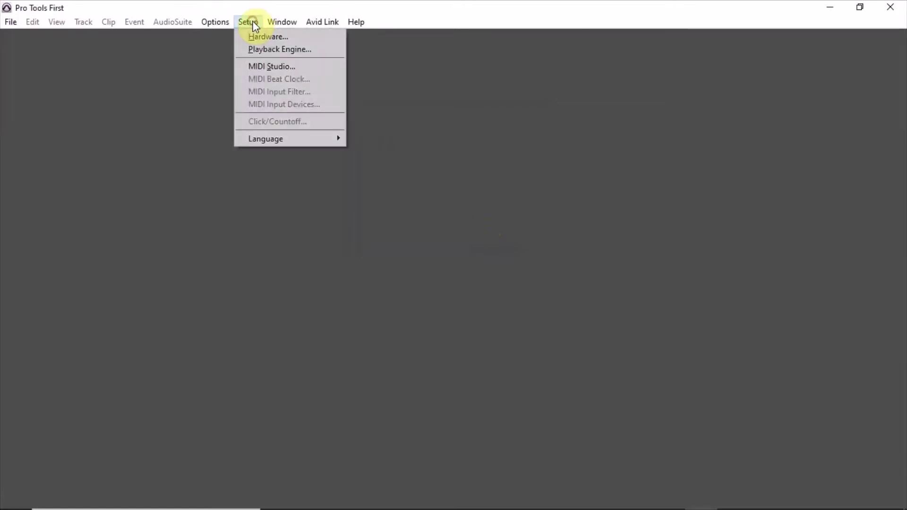
left_click(284, 38)
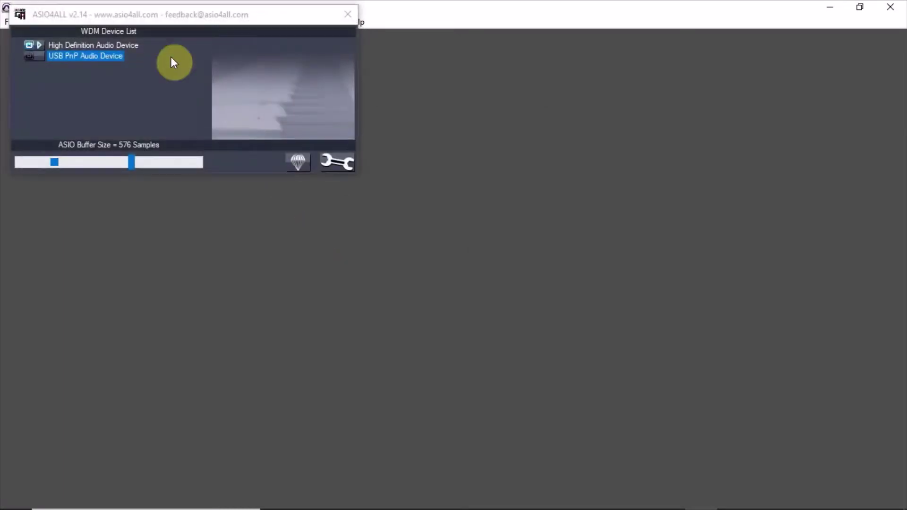
left_click(337, 164)
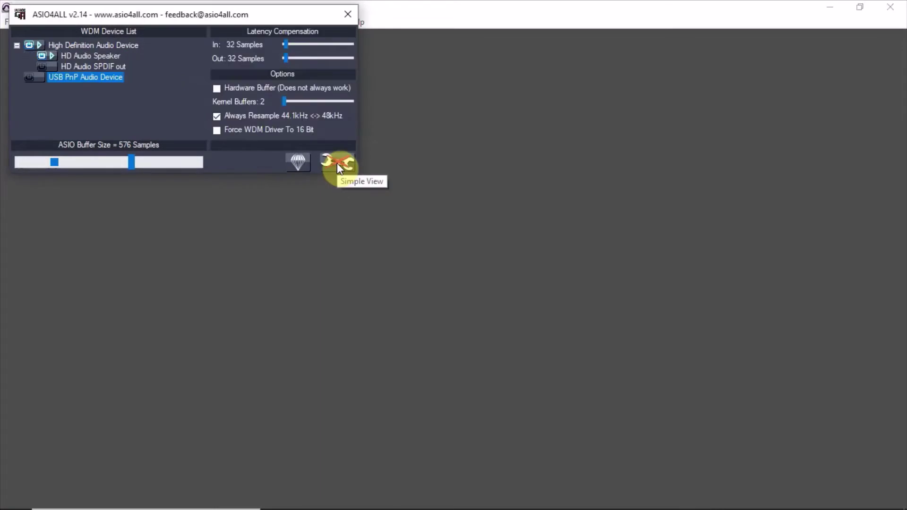
left_click(49, 54)
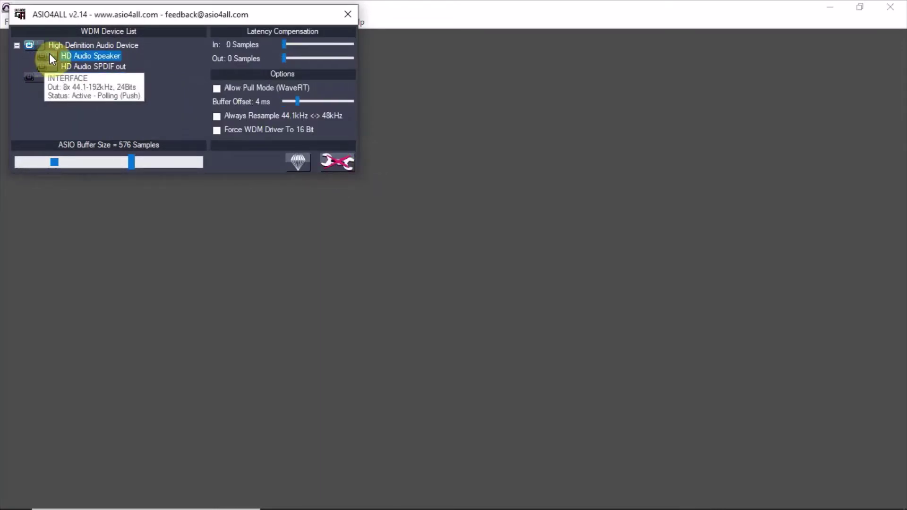
left_click(41, 79)
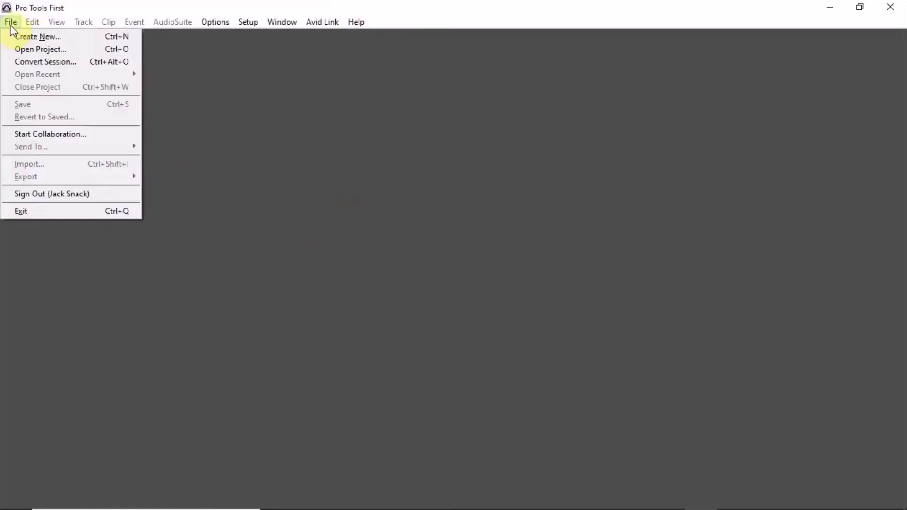
Create a blank Untitled project without a template, dismiss the welcome, and choose Track > New
left_click(18, 38)
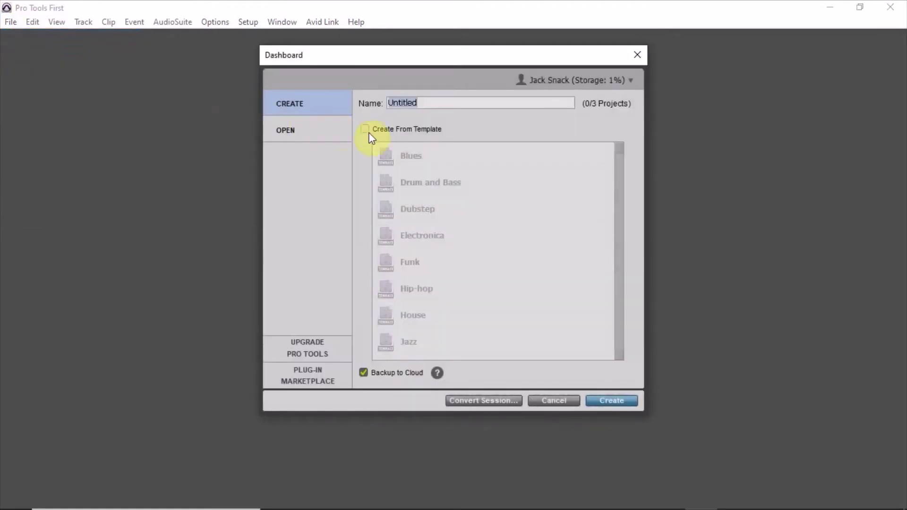
left_click(364, 130)
left_click(364, 129)
left_click(605, 399)
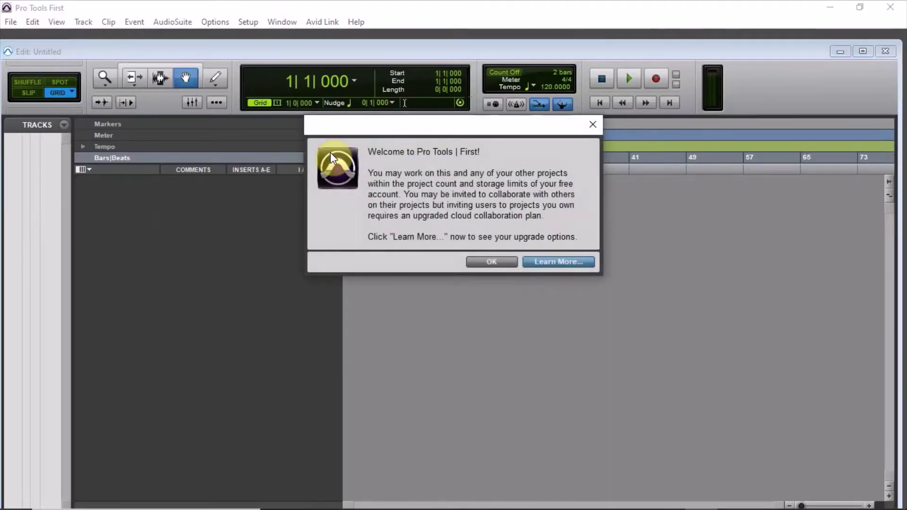
left_click(492, 263)
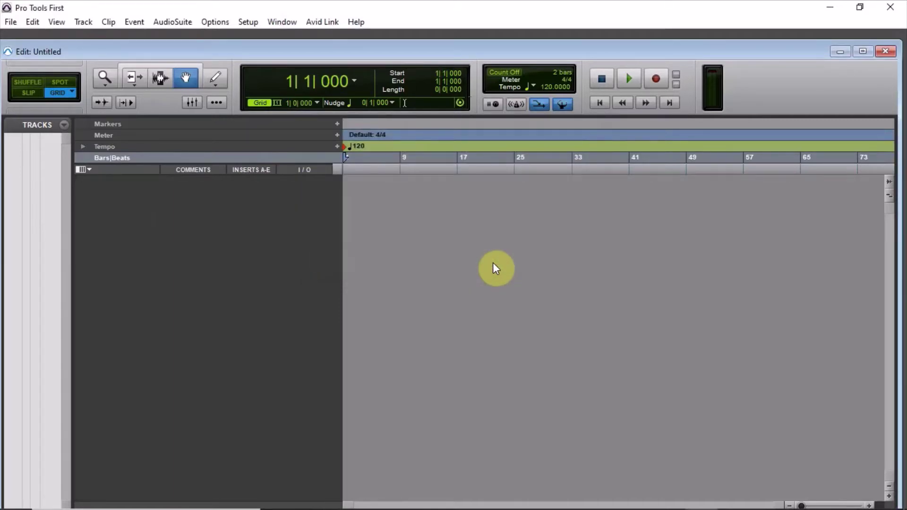
left_click(78, 22)
left_click(89, 34)
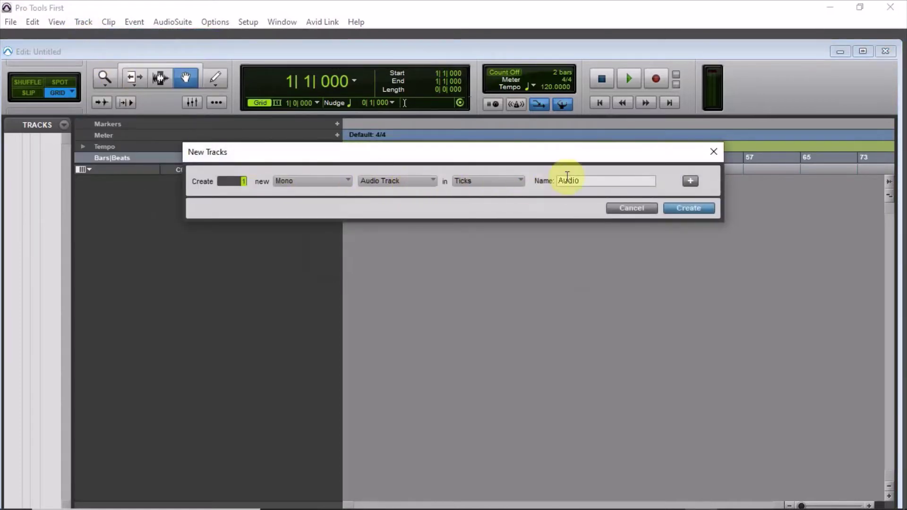
Create the mono Audio 1 track, record-enable it, and start a test recording
left_click(686, 207)
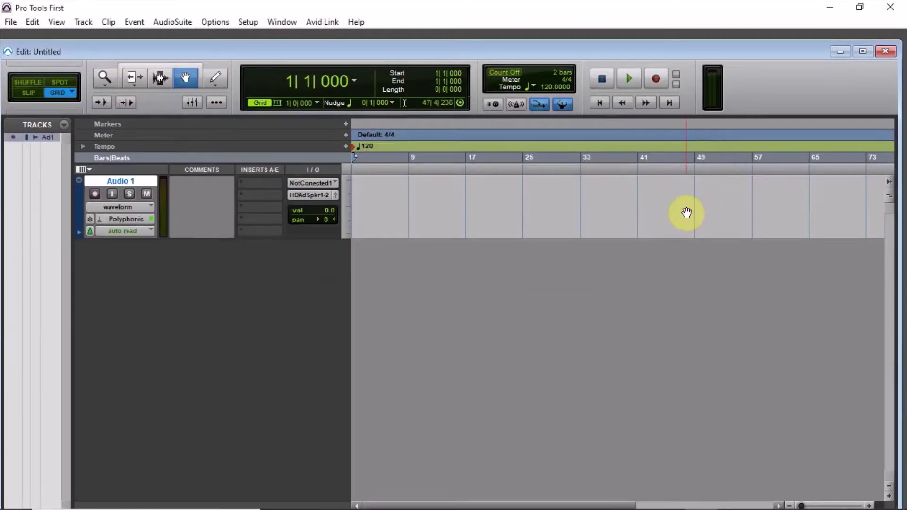
left_click(95, 194)
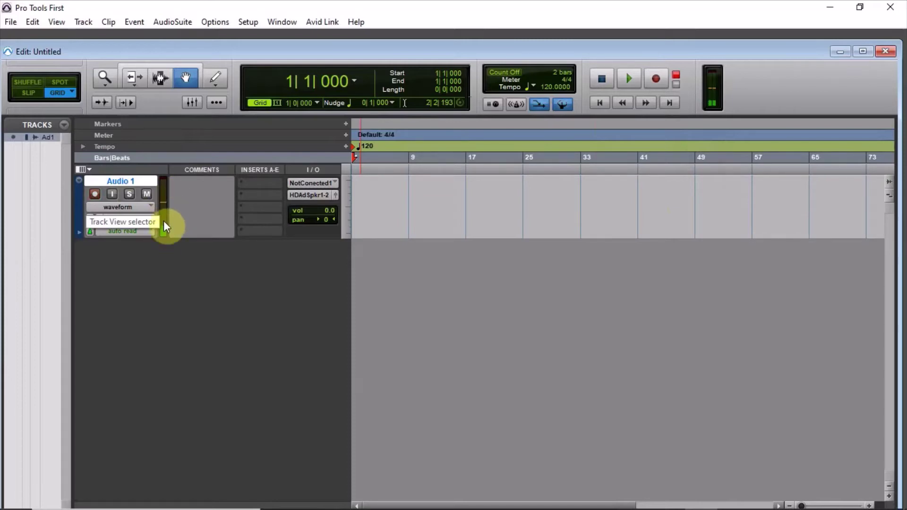
left_click(629, 78)
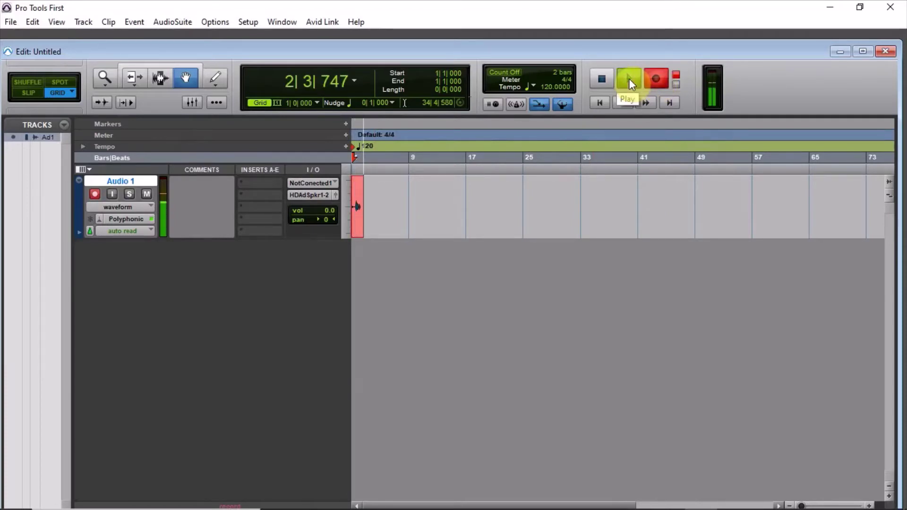
Keep USB PnP Audio Device 1 as Audio 1's input, then view its output choices
left_click(332, 182)
mouse_move(361, 222)
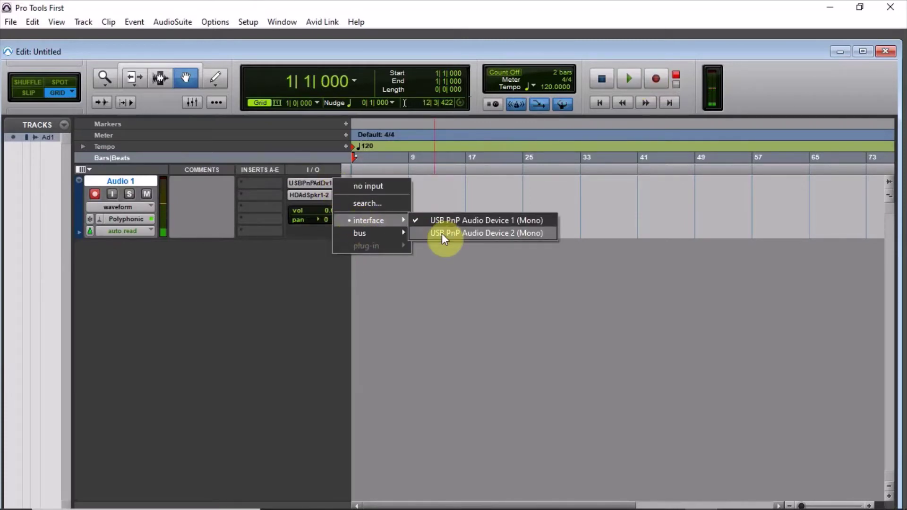
left_click(446, 220)
left_click(324, 195)
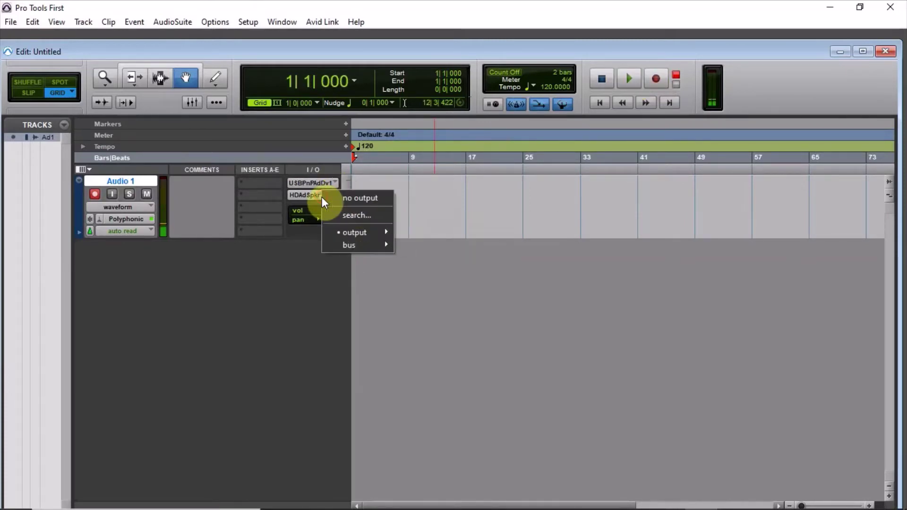
mouse_move(364, 228)
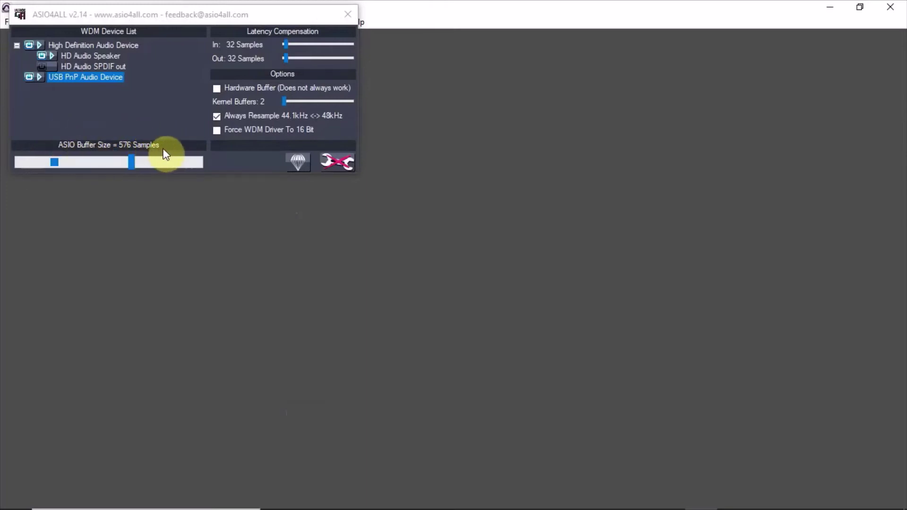
Bring the ASIO4ALL panel forward and lower the ASIO buffer size to 256 samples
left_click(130, 164)
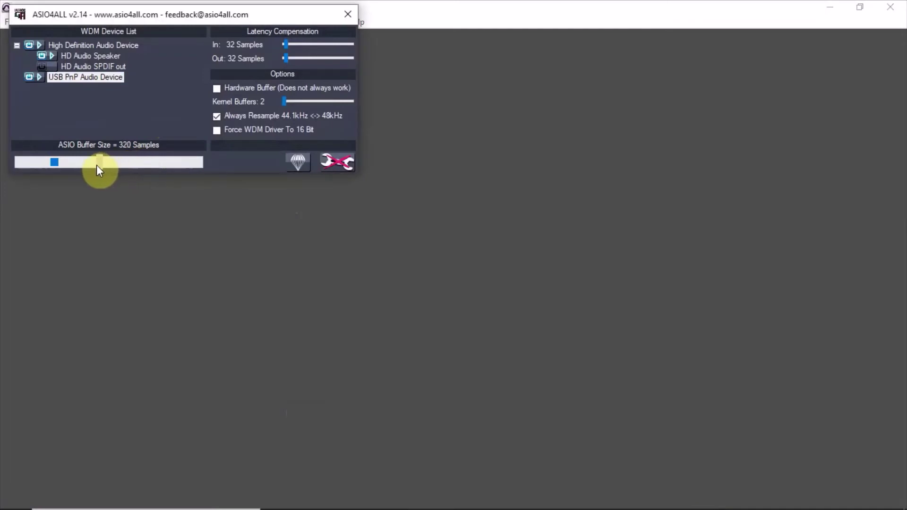
mouse_move(95, 166)
left_mouse_down()
mouse_move(29, 163)
mouse_move(87, 164)
left_mouse_up()
left_click_drag(98, 163, 87, 162)
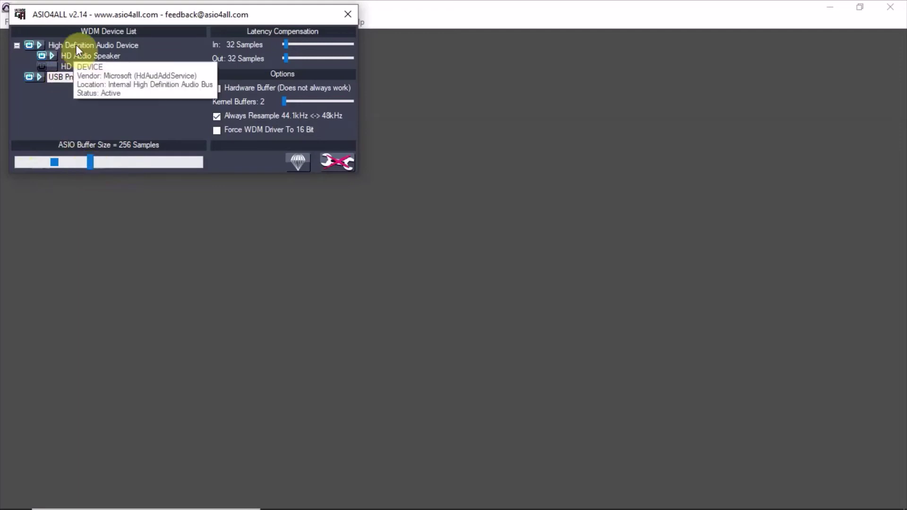
Lower the ASIO buffer to 512 samples for HD Audio Speaker and 224 for the USB PnP Audio Device
left_click(81, 57)
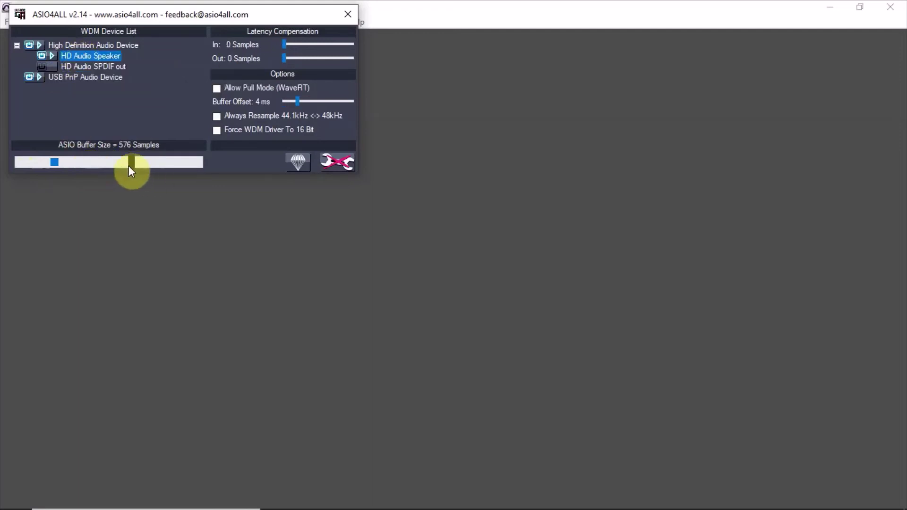
left_click_drag(128, 166, 89, 165)
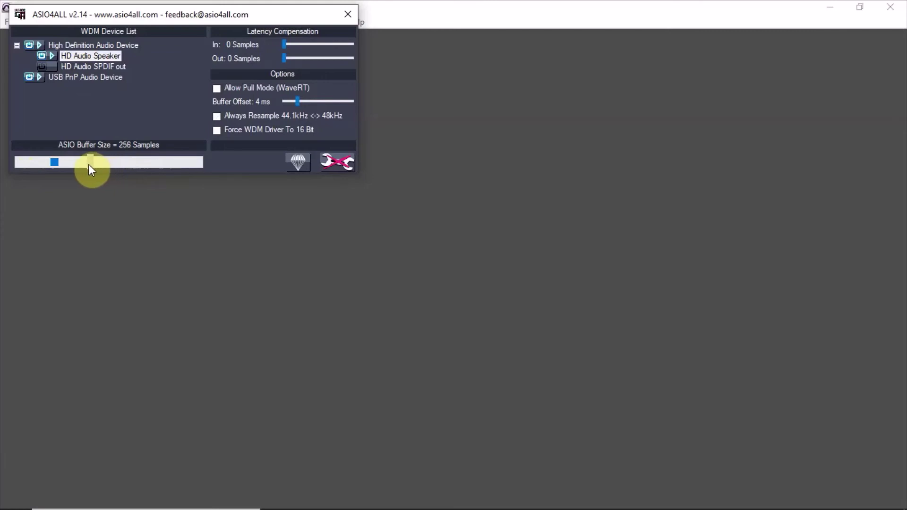
left_click(106, 80)
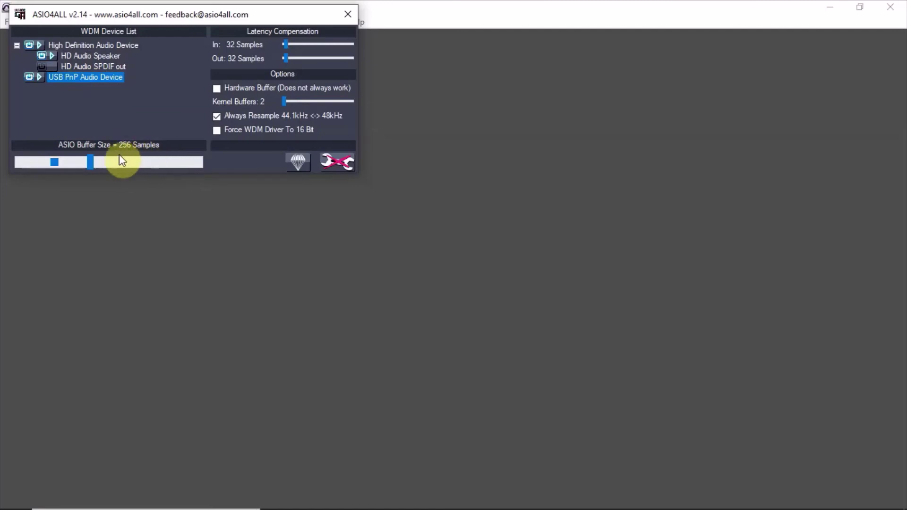
left_click_drag(91, 164, 80, 165)
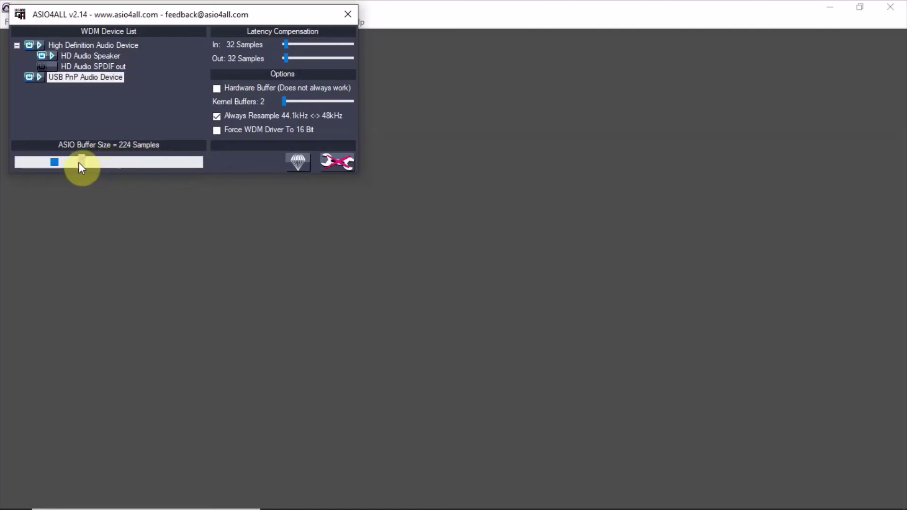
Set the HD Audio Speaker buffer to 208 samples and close the ASIO4ALL settings
left_click(93, 55)
left_click_drag(90, 162, 76, 162)
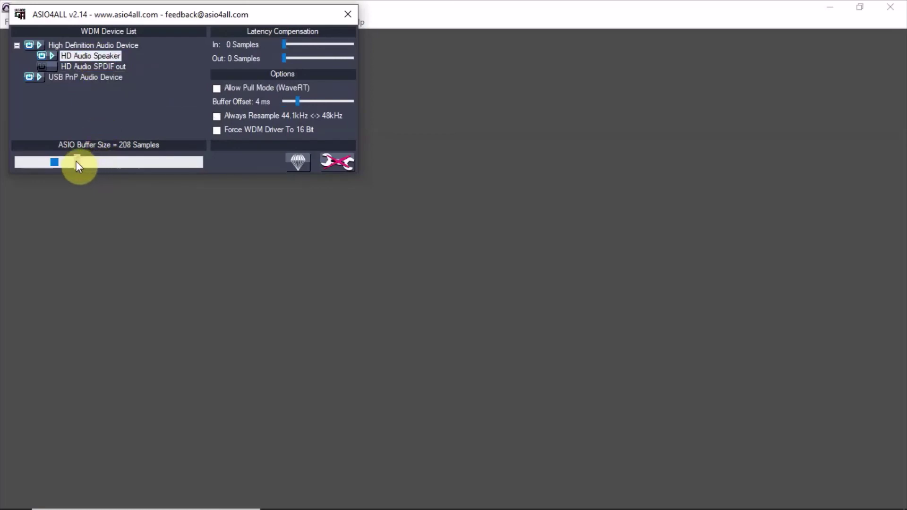
left_click(347, 14)
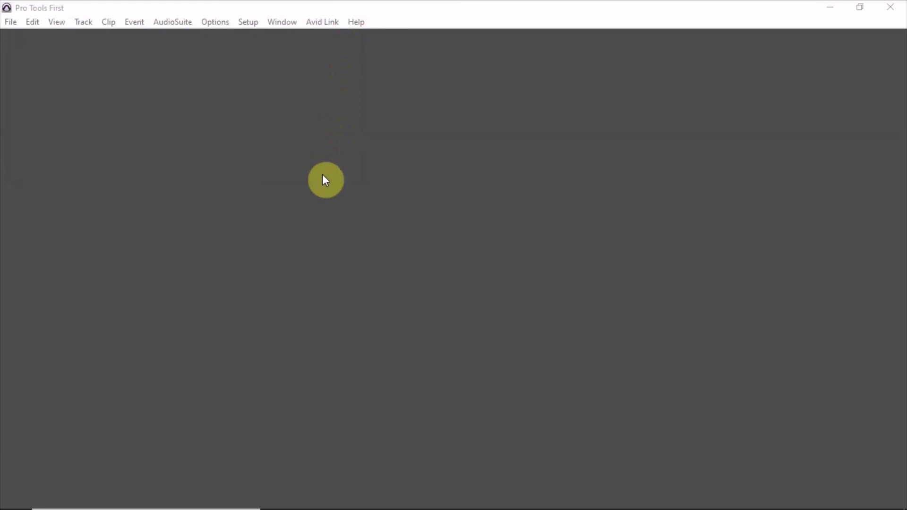